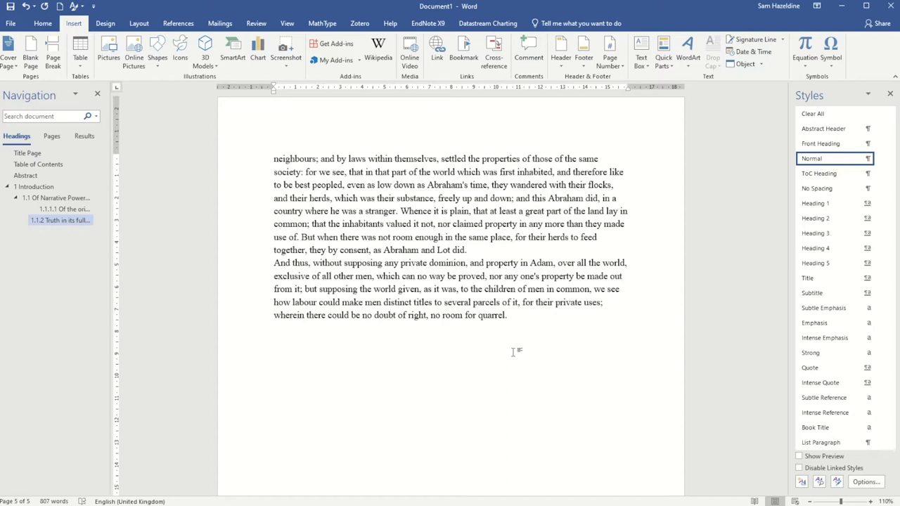
Insert the full text of Desktop > Thesis Assembly > Chapter2.docx at the end of the thesis.
scroll(422, 295, up, 3)
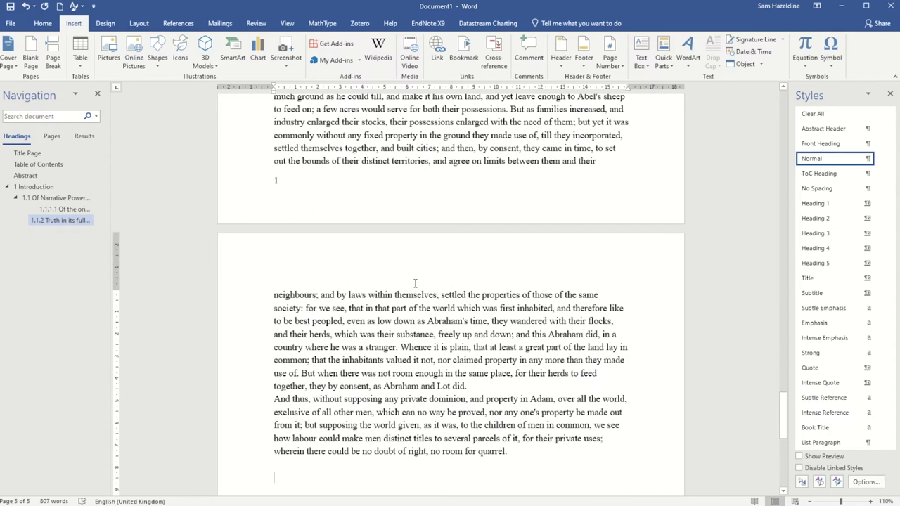
scroll(415, 283, down, 3)
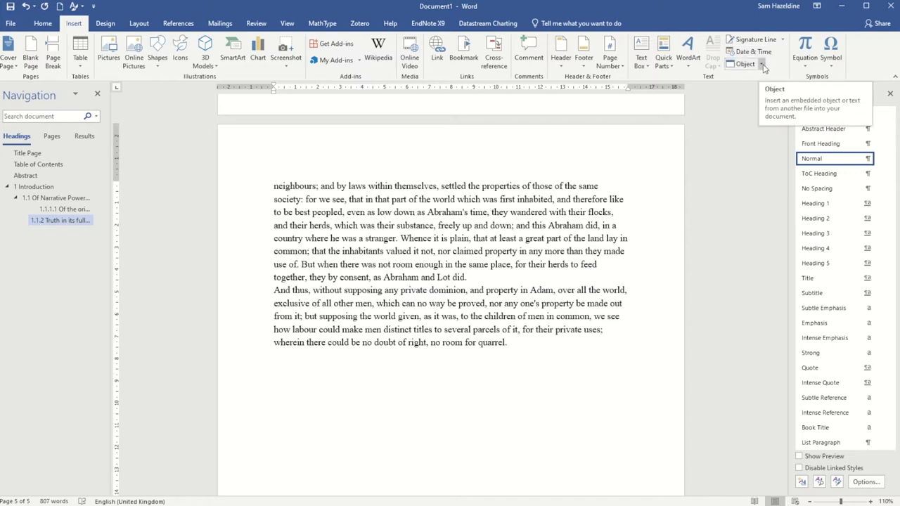
click(762, 64)
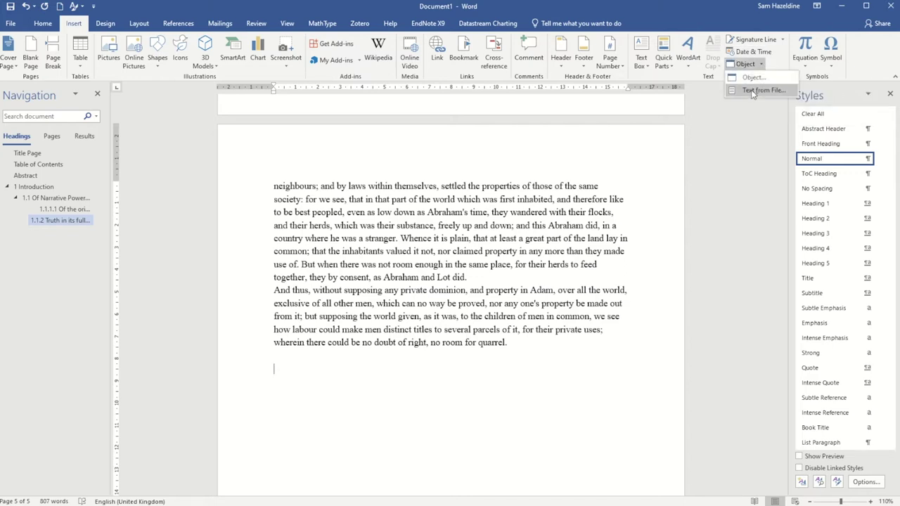
click(752, 91)
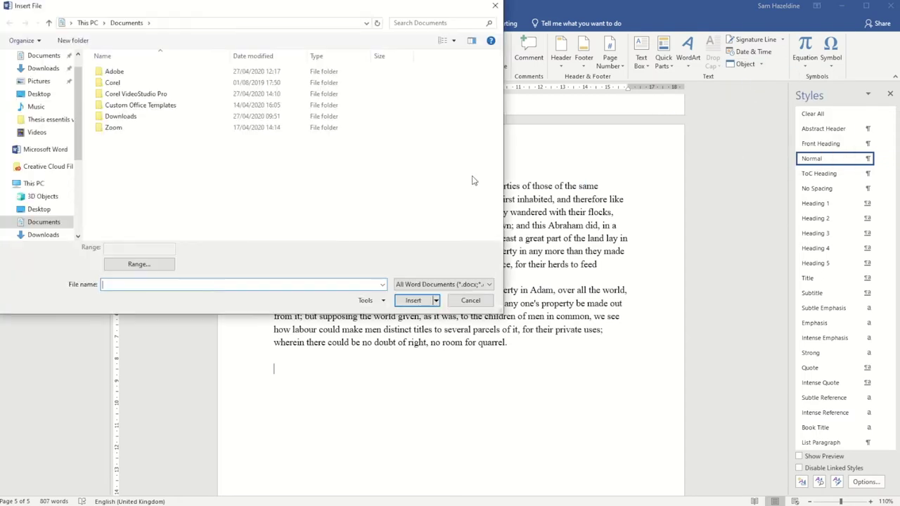
click(40, 93)
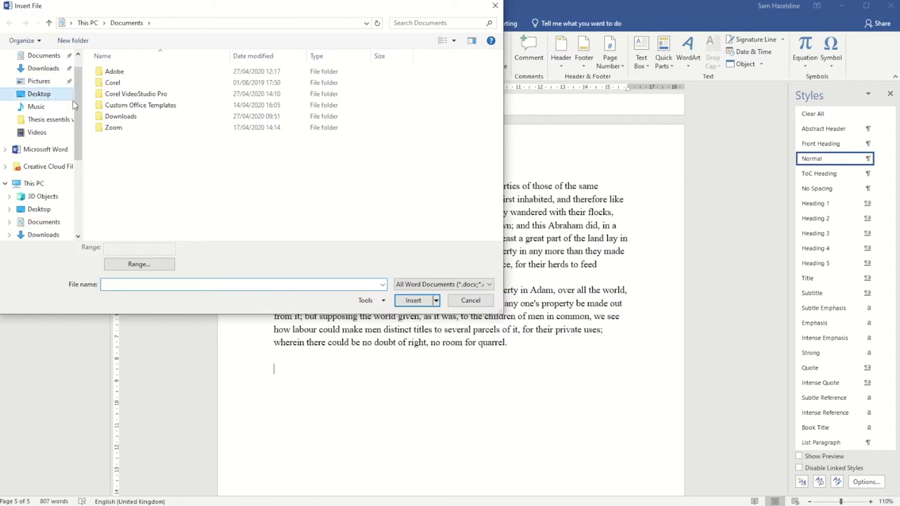
click(139, 76)
double_click(138, 75)
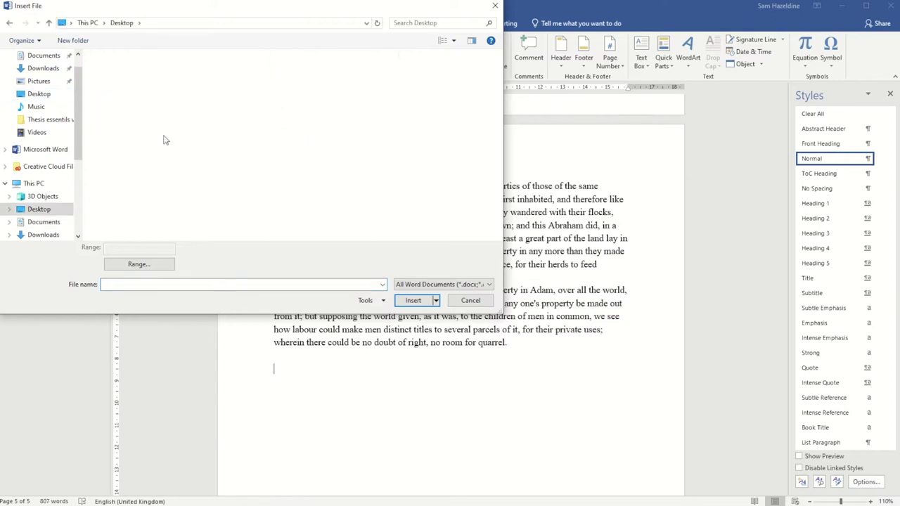
click(139, 71)
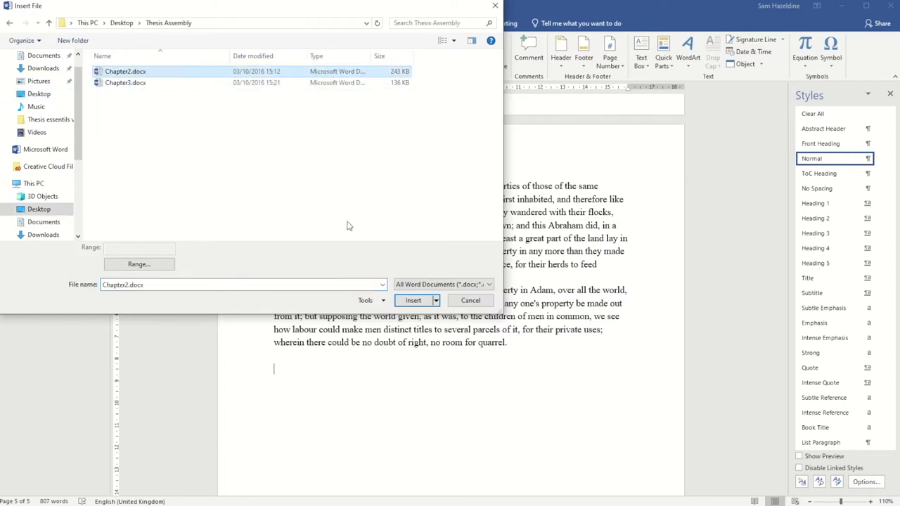
click(413, 301)
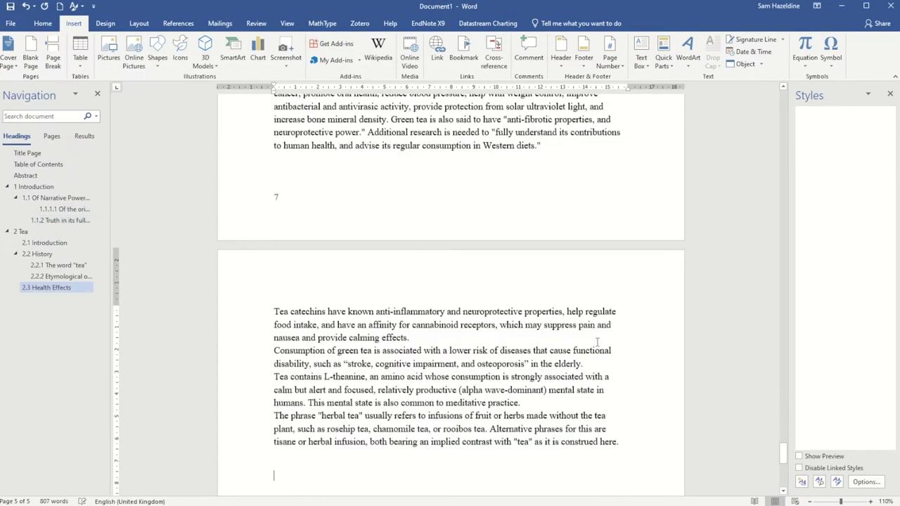
scroll(581, 261, up, 15)
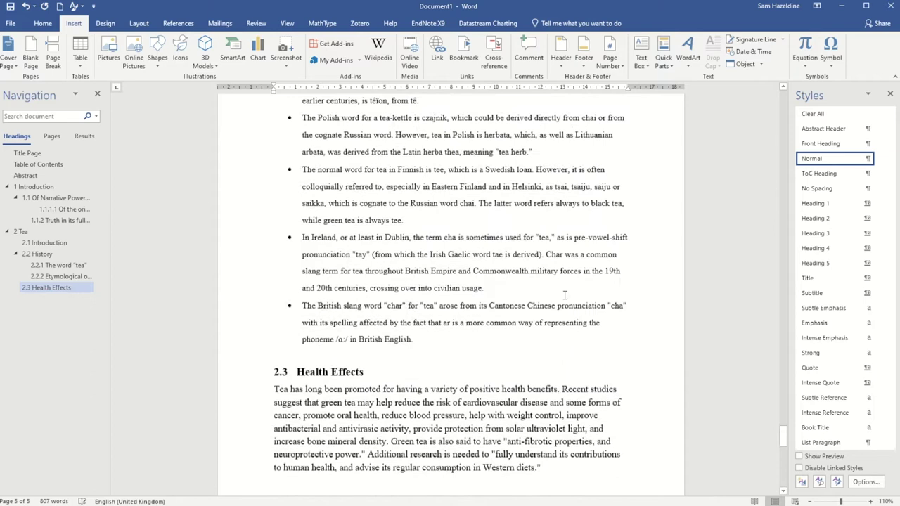
scroll(538, 317, up, 15)
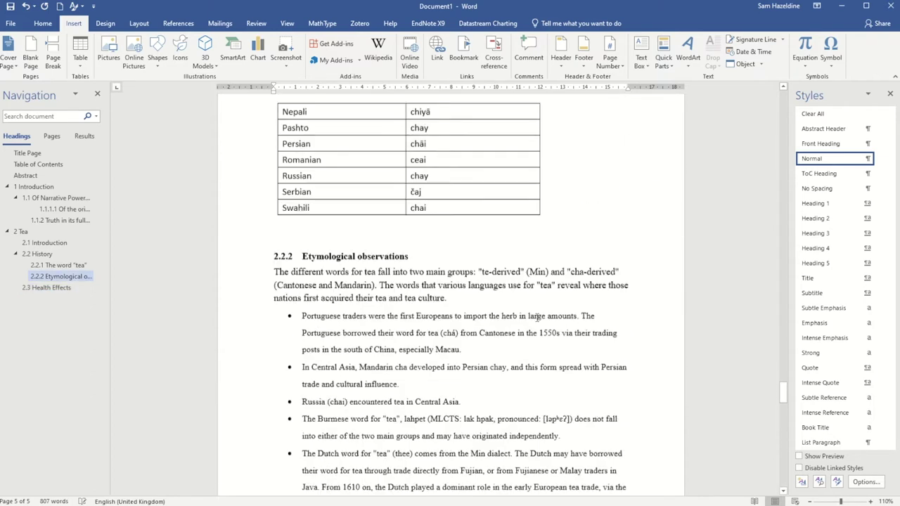
scroll(324, 325, down, 8)
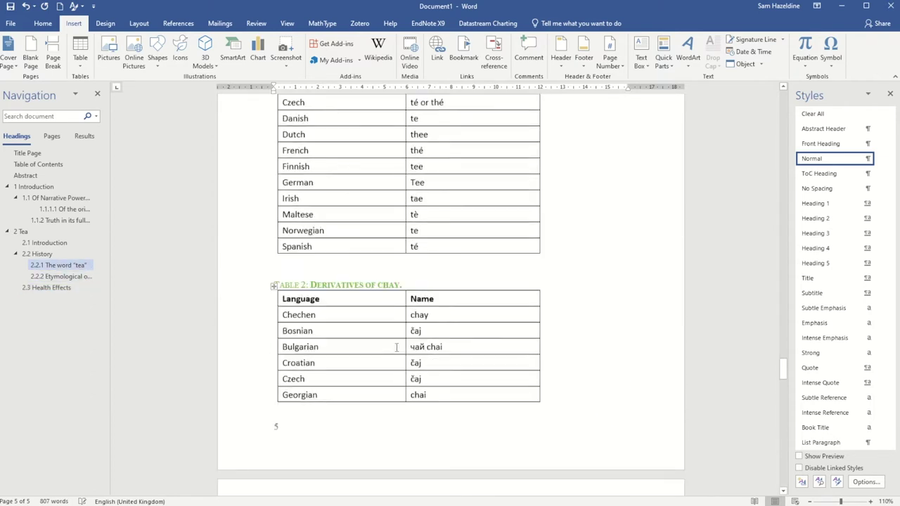
scroll(615, 339, up, 20)
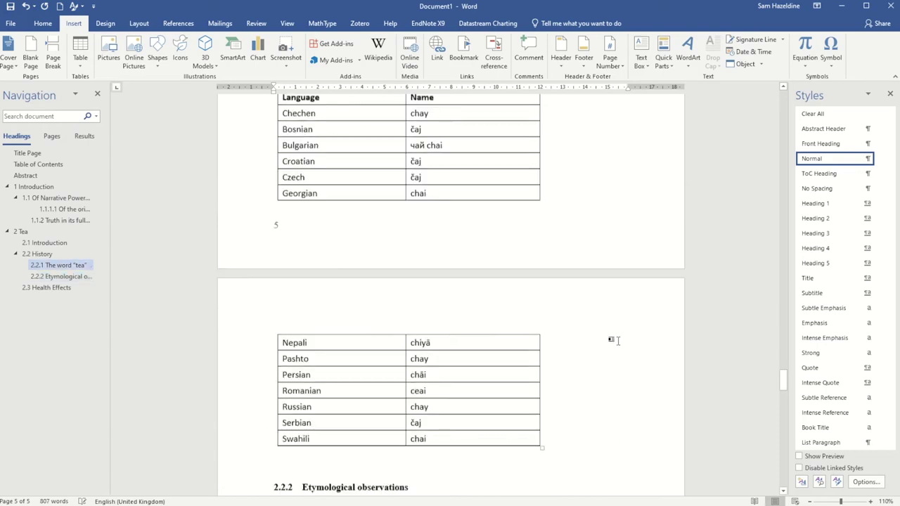
scroll(570, 334, up, 15)
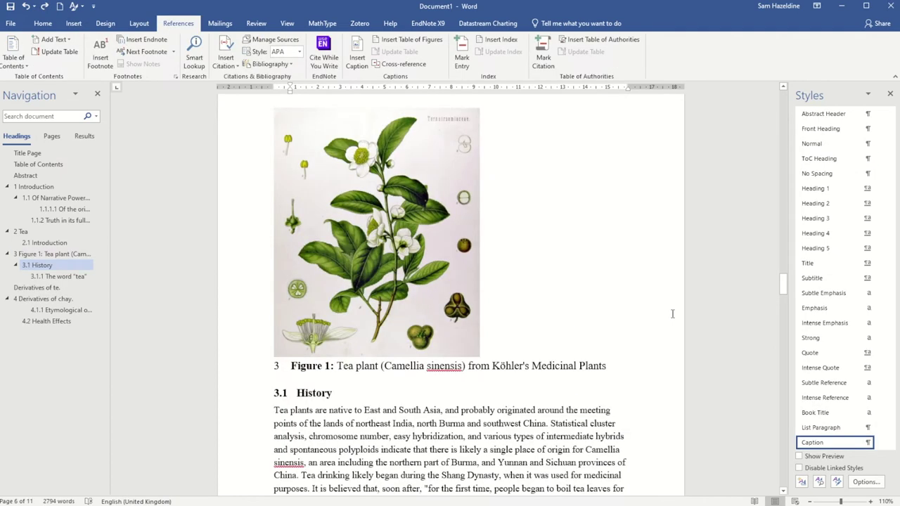
scroll(672, 314, down, 15)
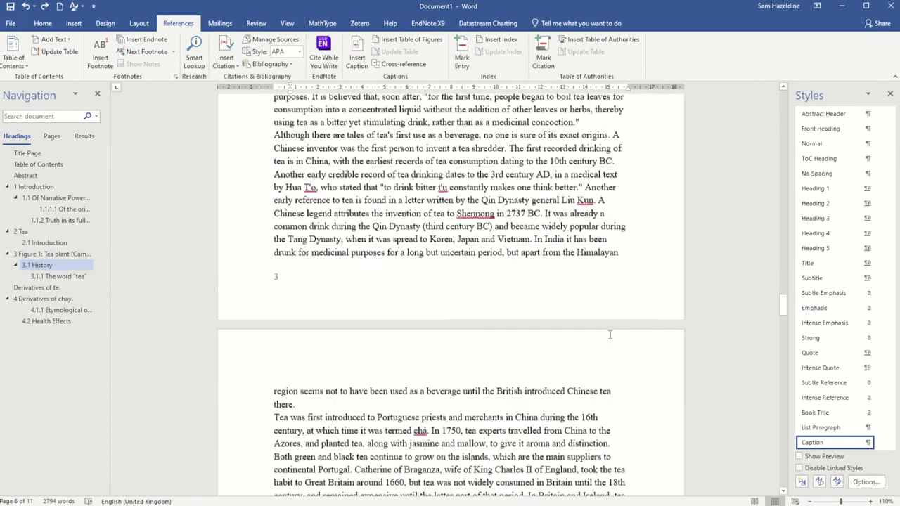
scroll(602, 343, down, 15)
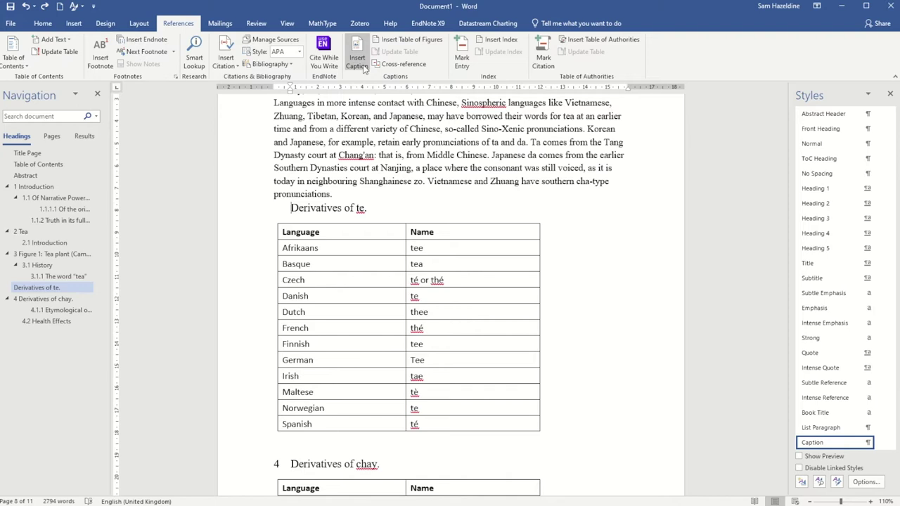
Caption the Derivatives of te. table as 'Table 2-1', including the chapter number with a hyphen separator.
click(357, 62)
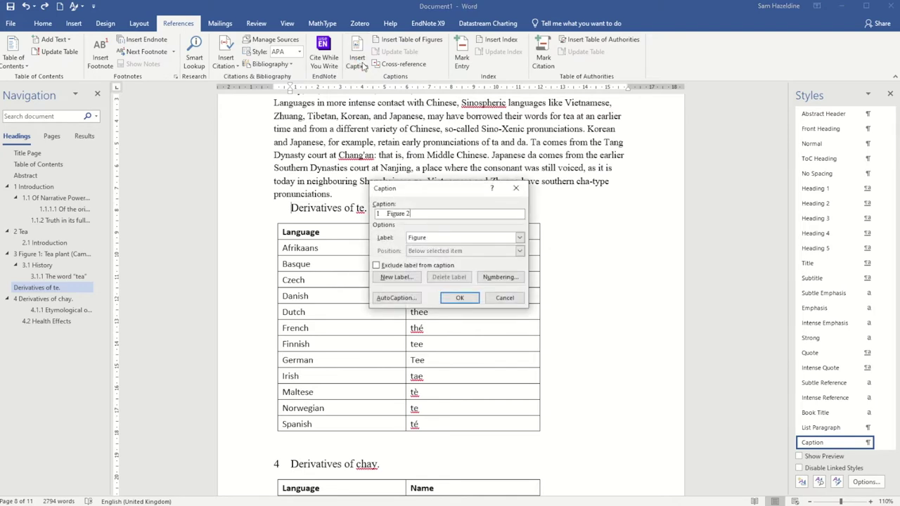
click(473, 241)
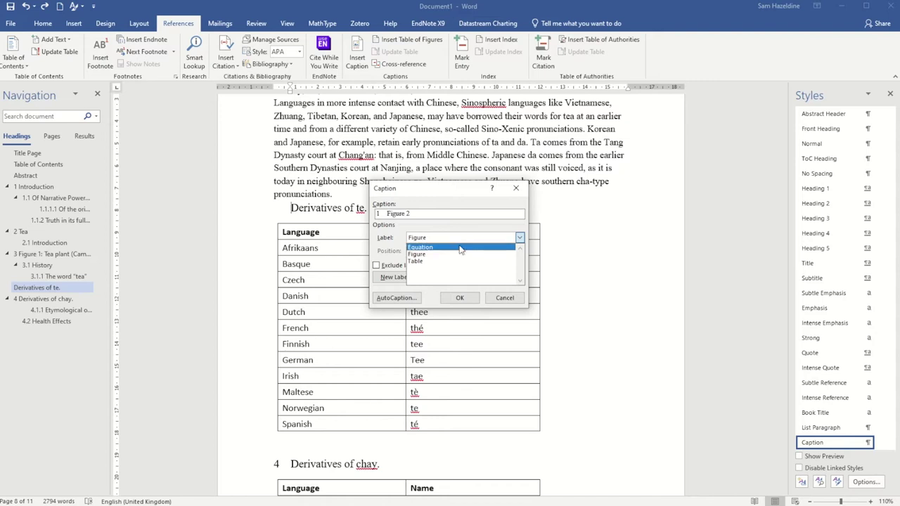
click(457, 263)
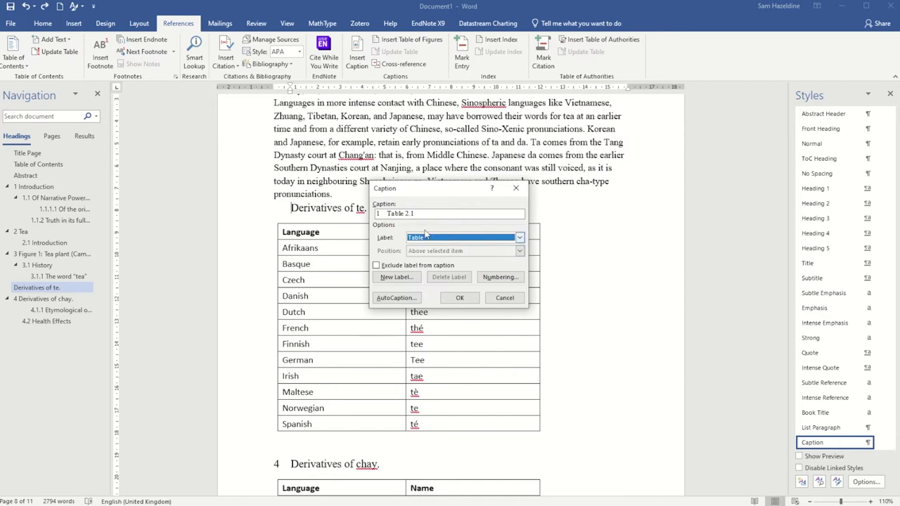
click(502, 279)
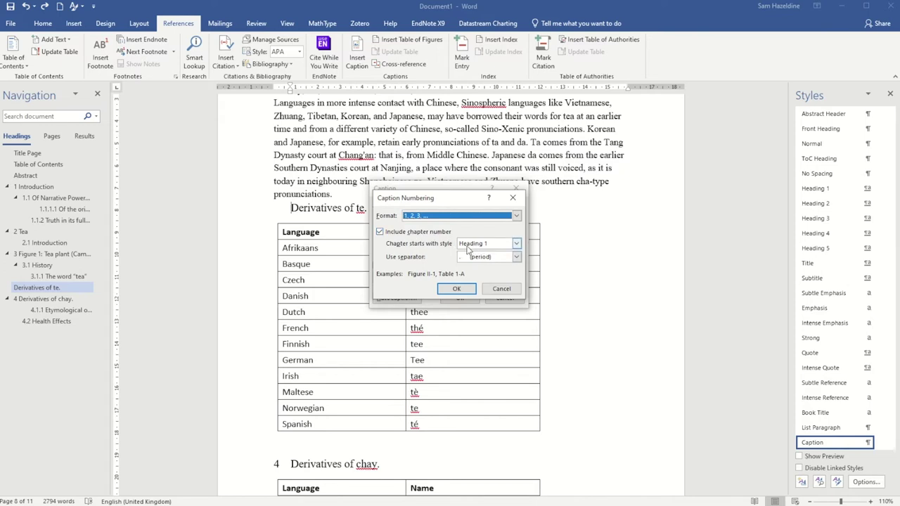
click(429, 233)
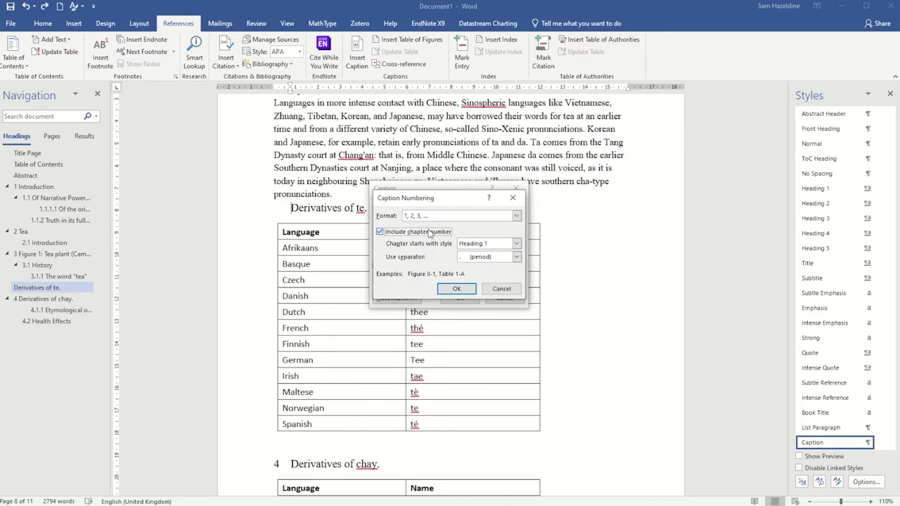
click(457, 291)
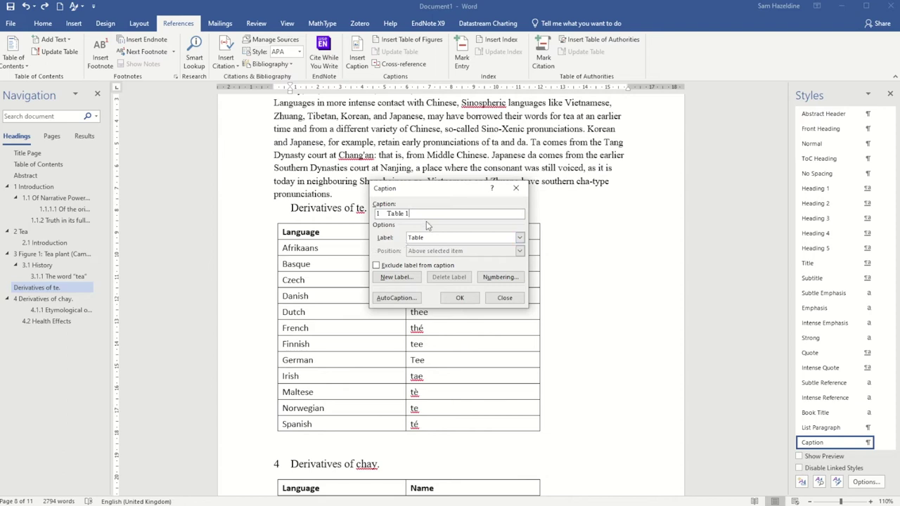
click(499, 278)
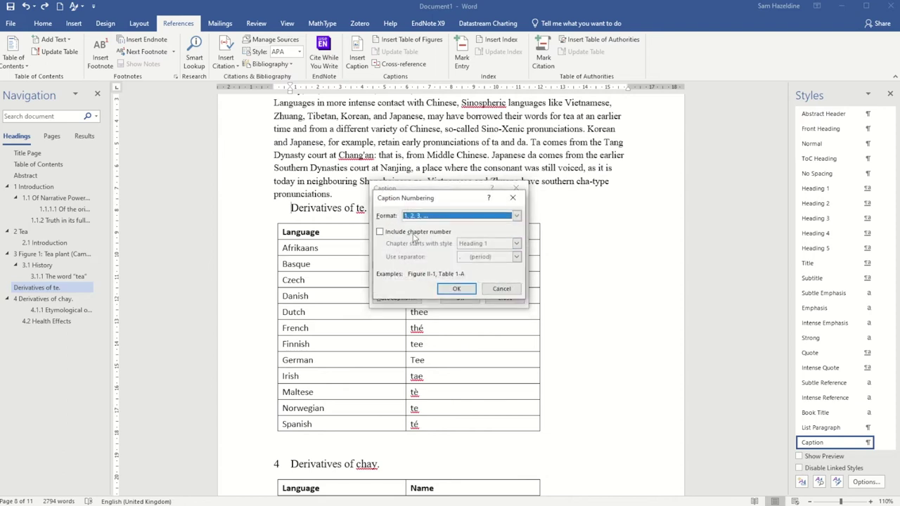
click(414, 234)
click(501, 258)
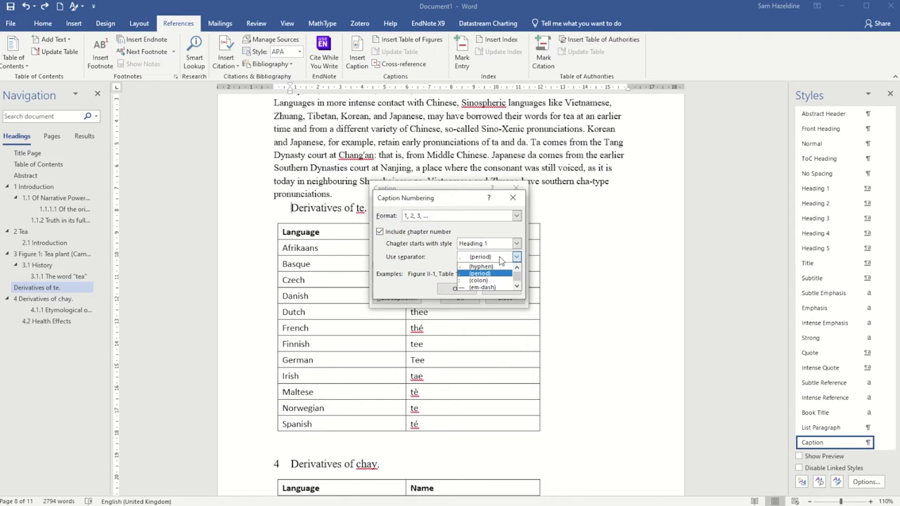
click(483, 268)
click(458, 298)
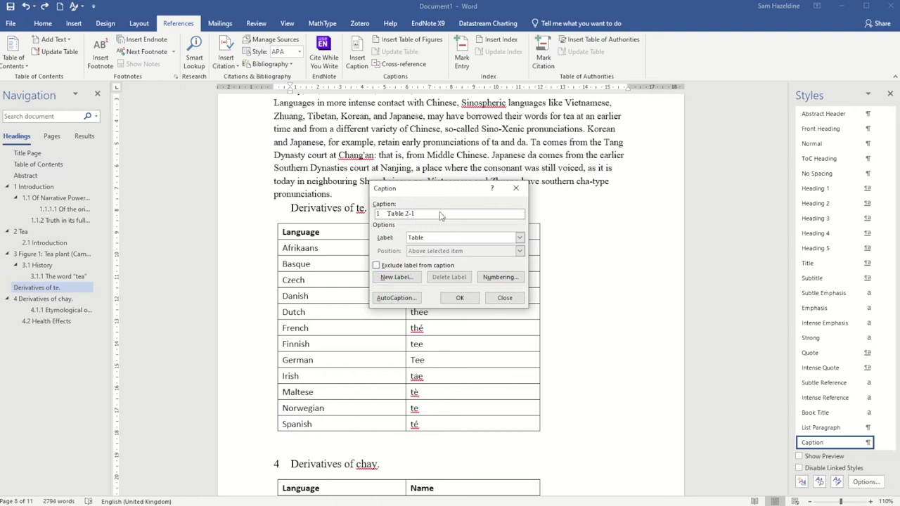
click(460, 297)
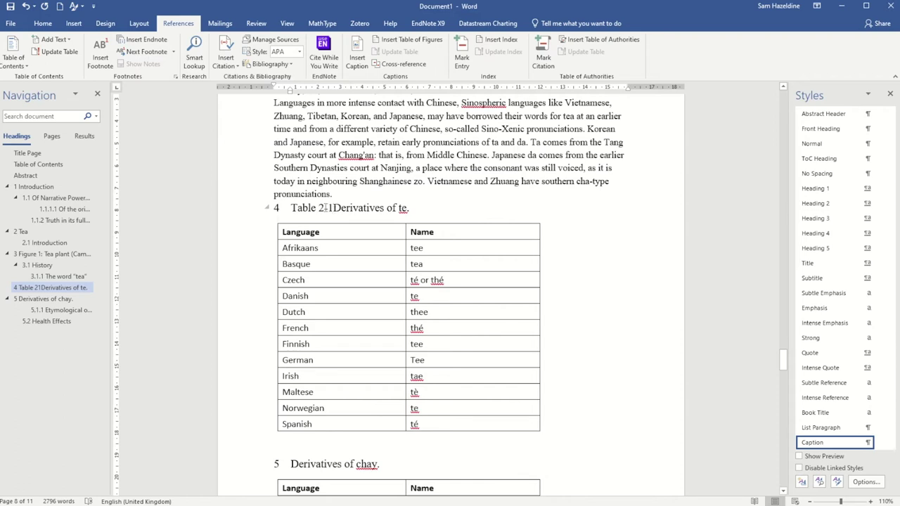
Leave the caption's number field unchanged and place the cursor on the empty line below the table of contents.
click(327, 208)
right_click(321, 208)
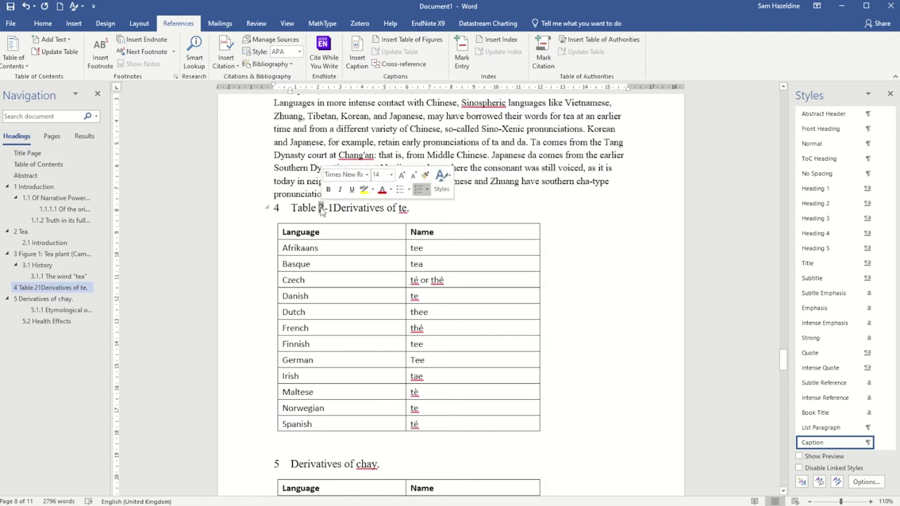
click(490, 218)
scroll(784, 326, up, 10)
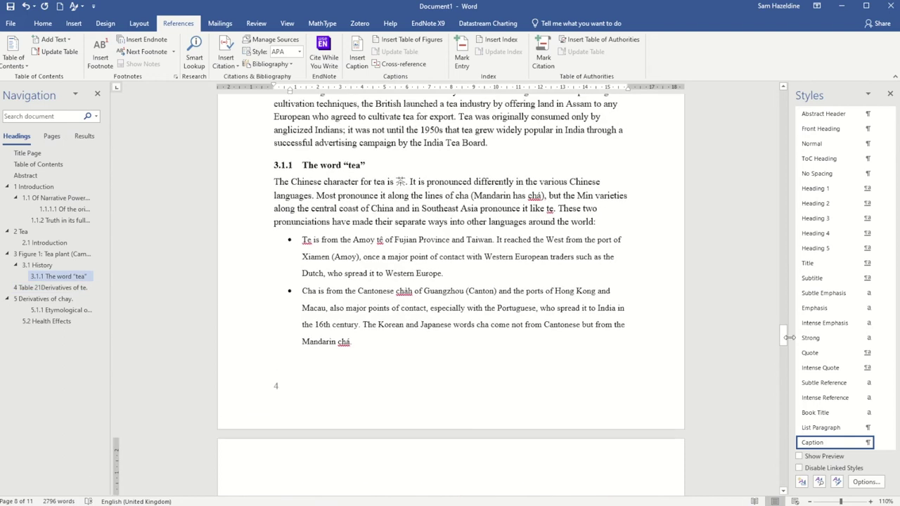
drag(786, 342, 802, 155)
scroll(508, 189, up, 2)
click(422, 202)
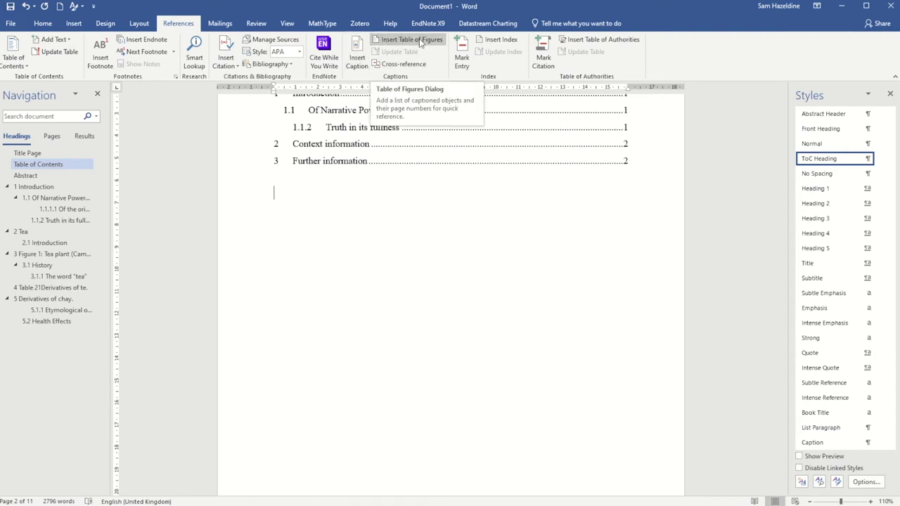
Insert a table of figures listing only Table captions below the table of contents.
click(420, 42)
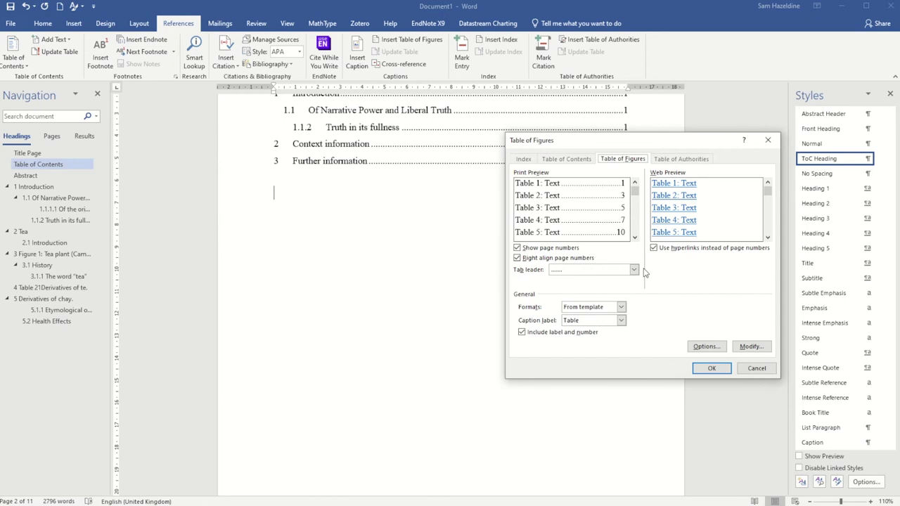
click(617, 322)
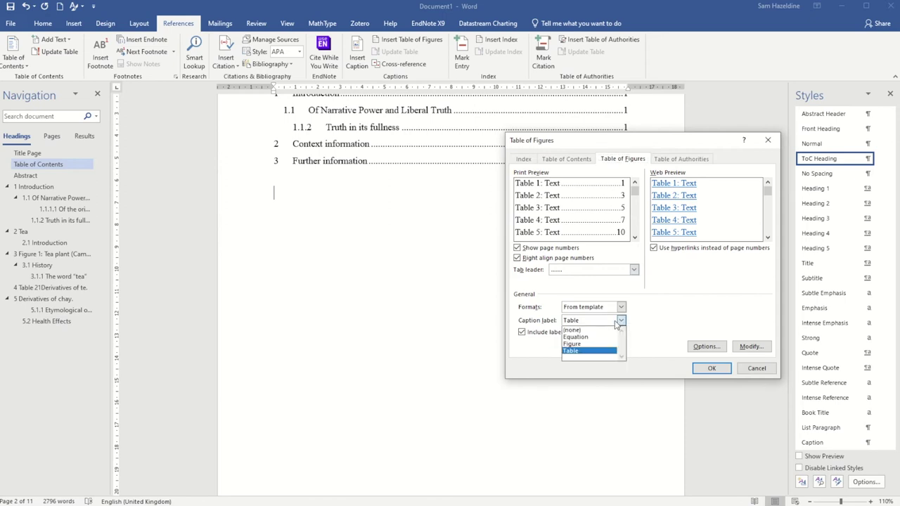
click(583, 351)
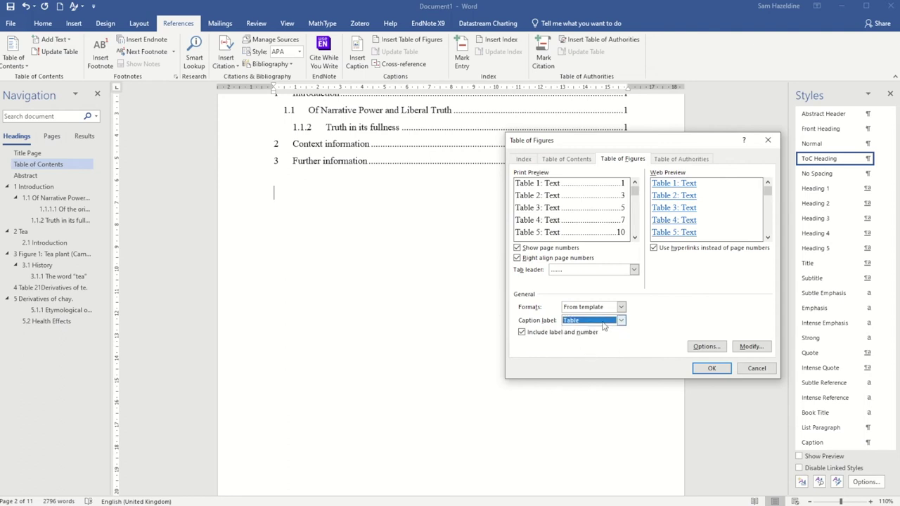
click(708, 369)
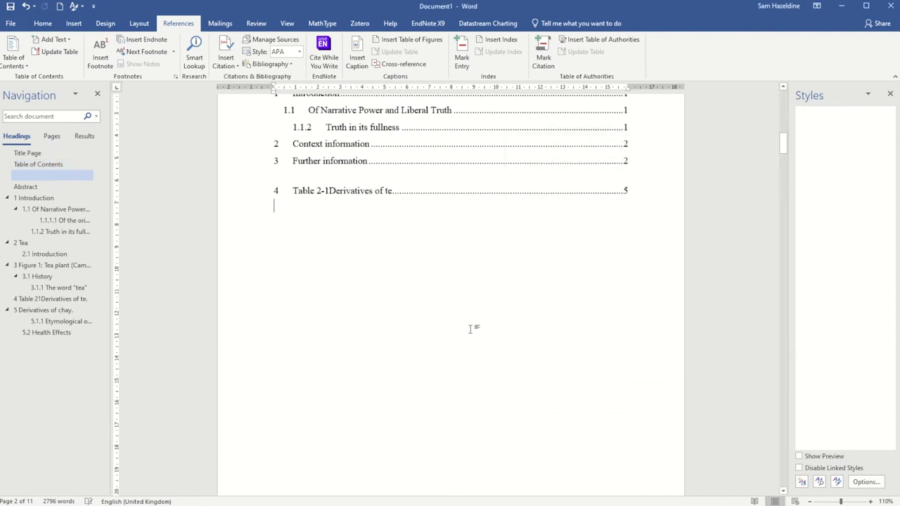
click(366, 191)
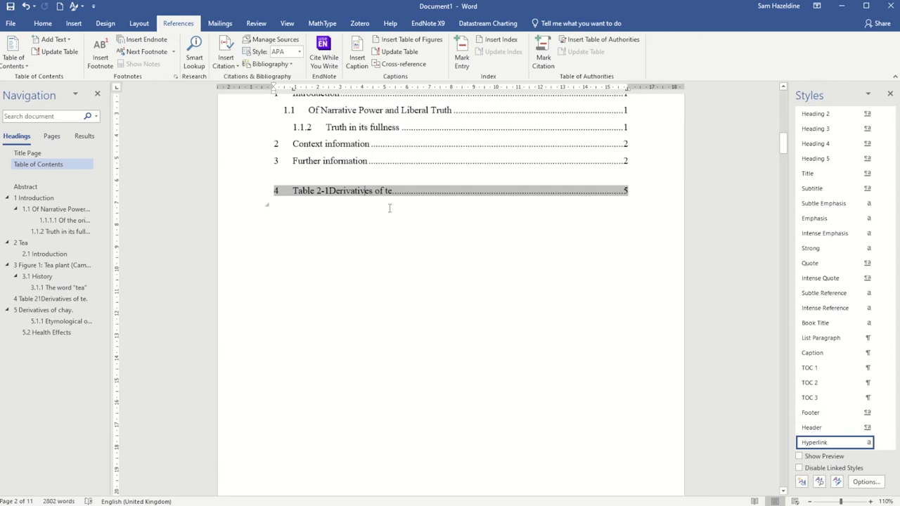
scroll(451, 216, down, 1)
scroll(455, 216, up, 1)
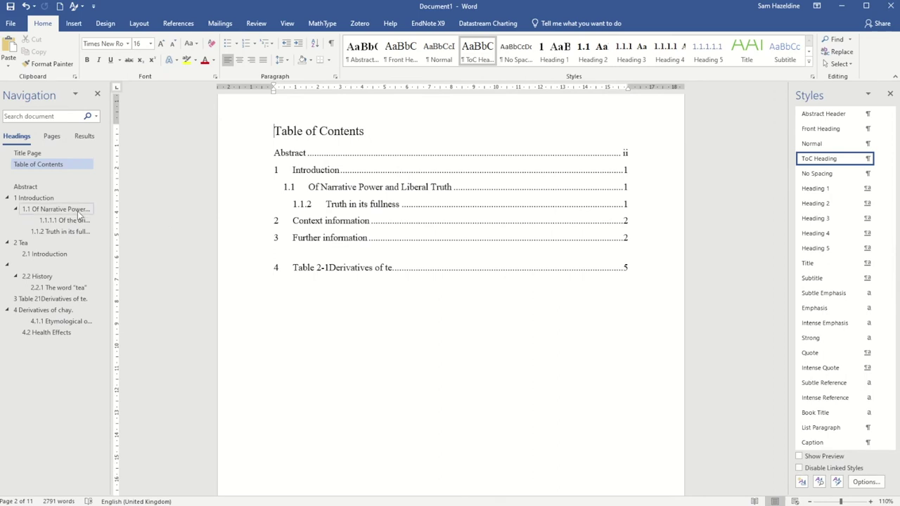
Jump to 2.1 Introduction and add a 'Figure 1' caption below the tea plant image.
click(44, 252)
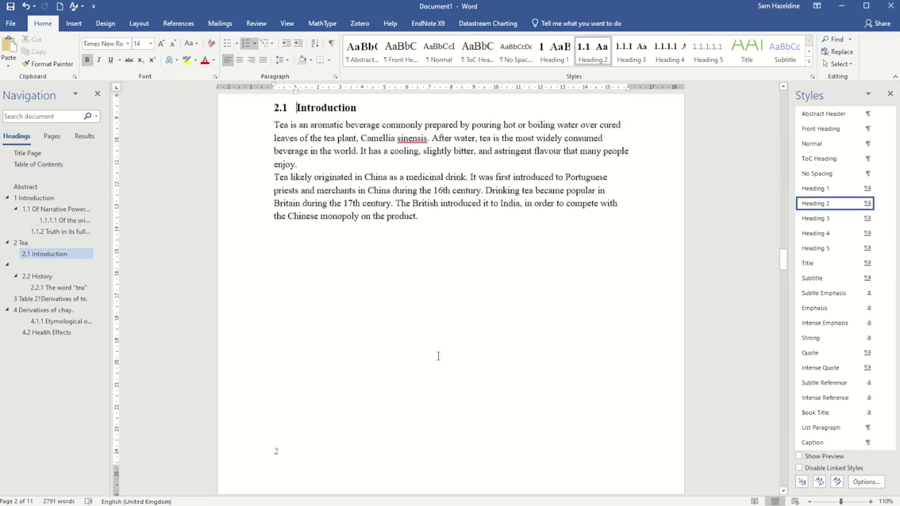
scroll(436, 352, up, 10)
scroll(430, 340, down, 20)
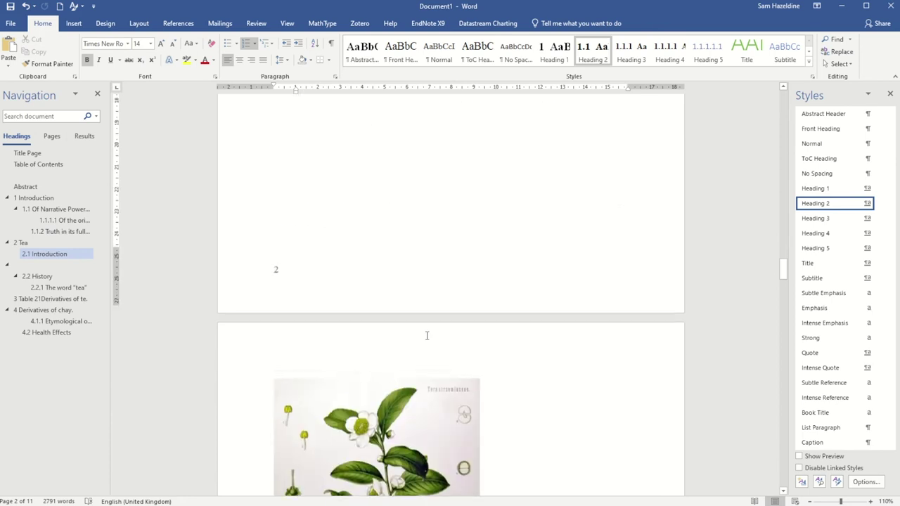
scroll(502, 310, down, 2)
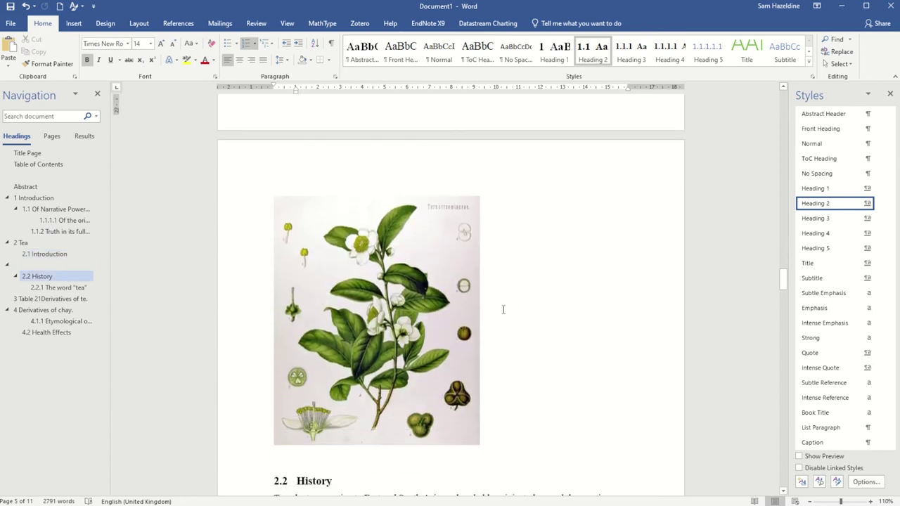
click(408, 338)
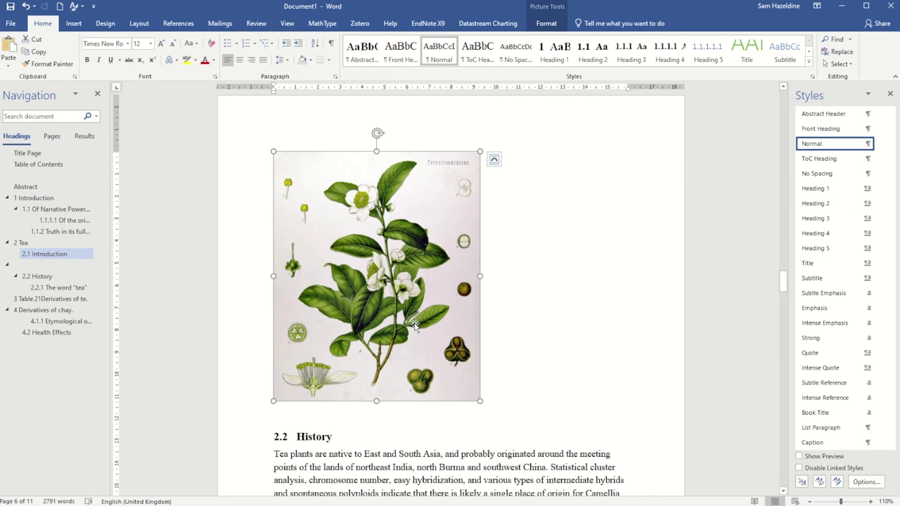
right_click(414, 325)
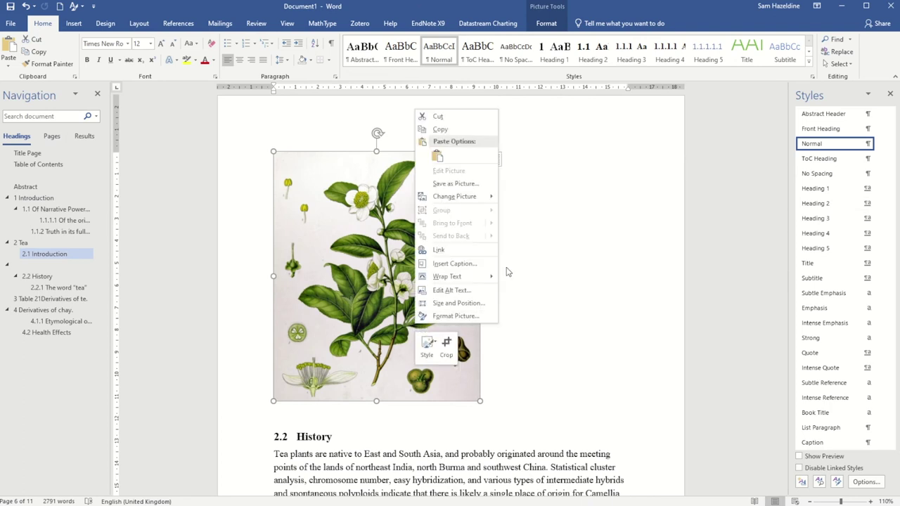
click(452, 264)
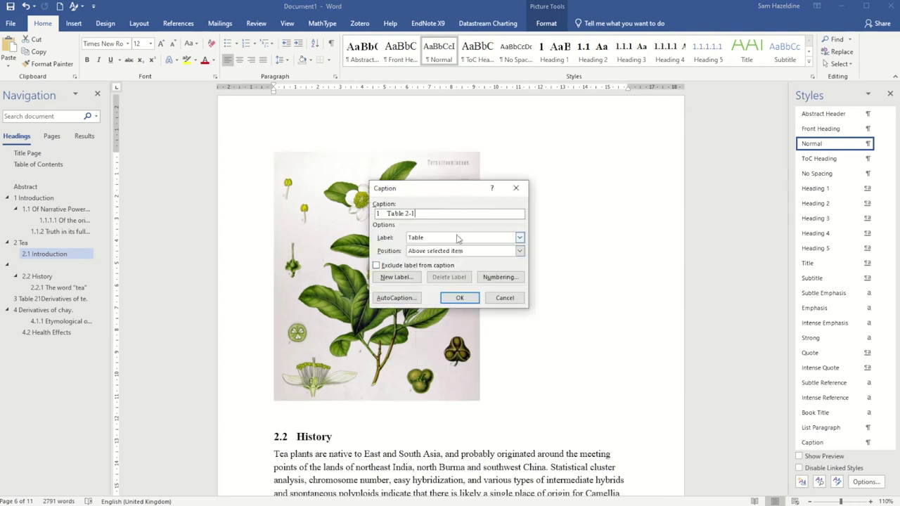
click(437, 238)
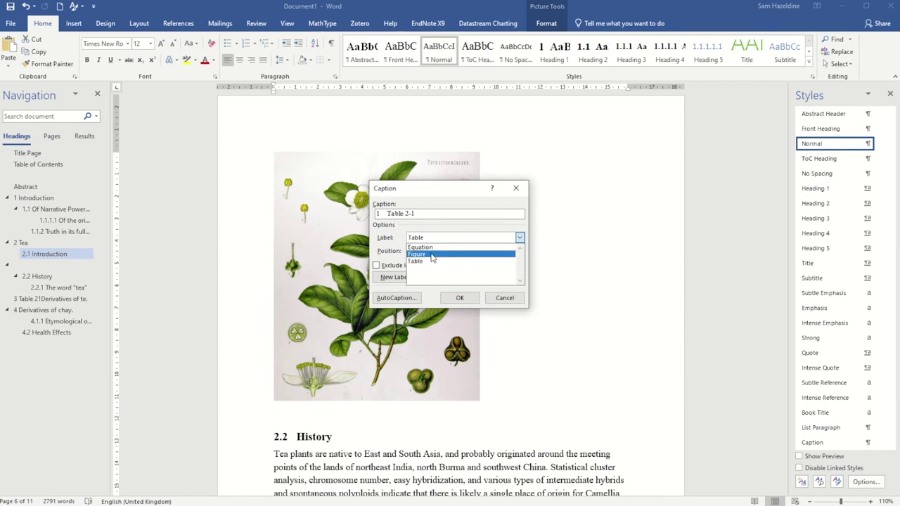
click(433, 256)
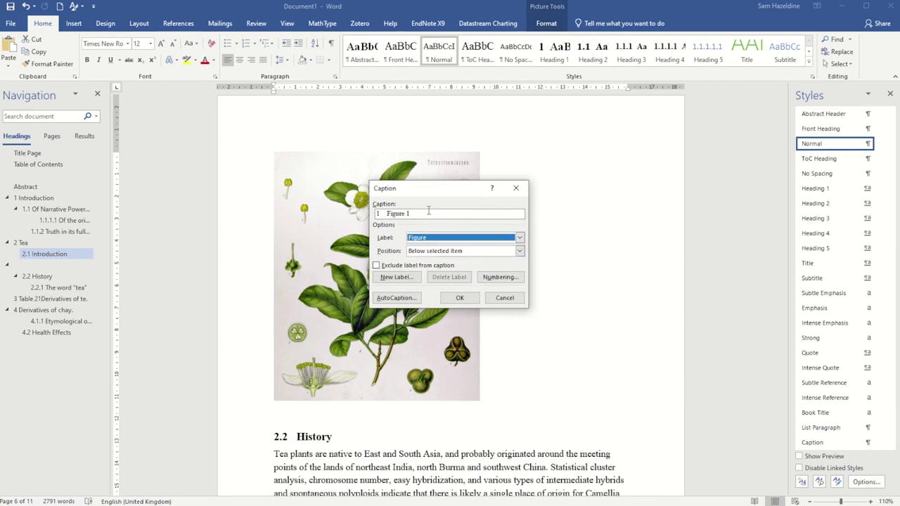
click(460, 298)
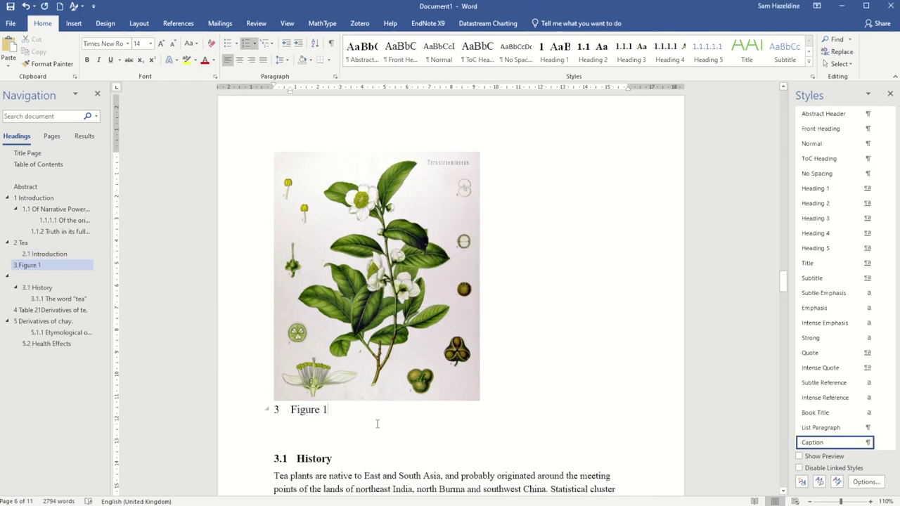
Open the Alt Text pane for the tea plant picture and place the cursor in its empty description box.
right_click(392, 296)
click(375, 294)
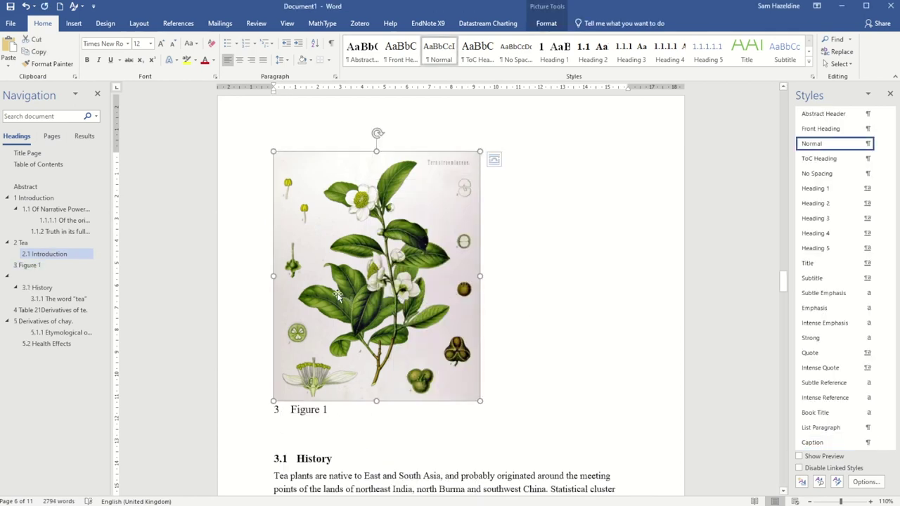
right_click(341, 297)
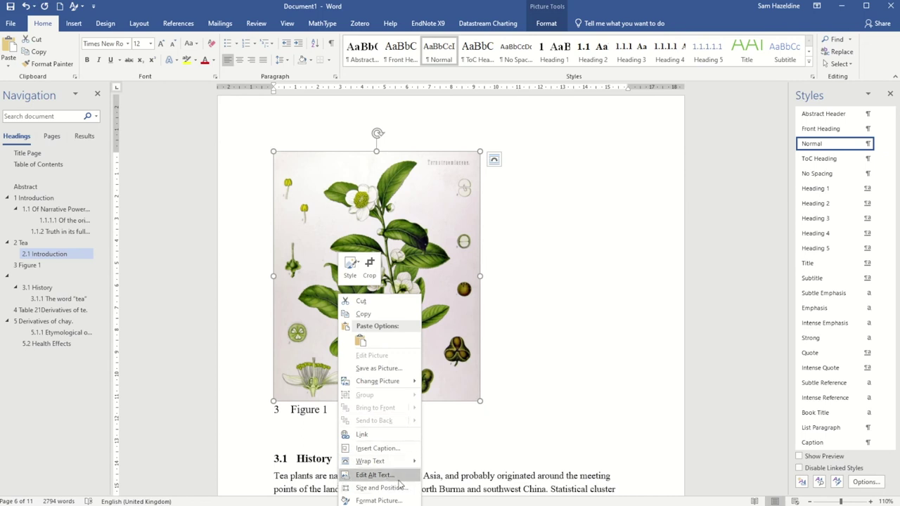
click(375, 475)
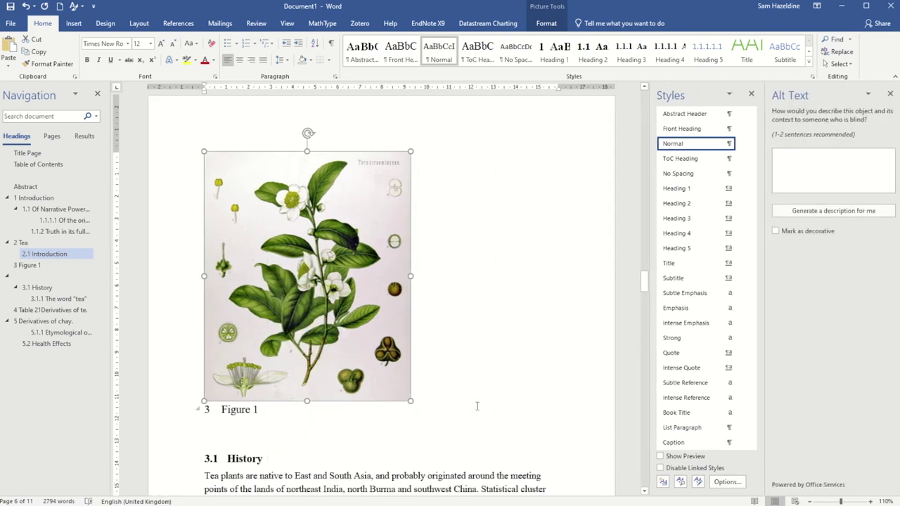
click(834, 163)
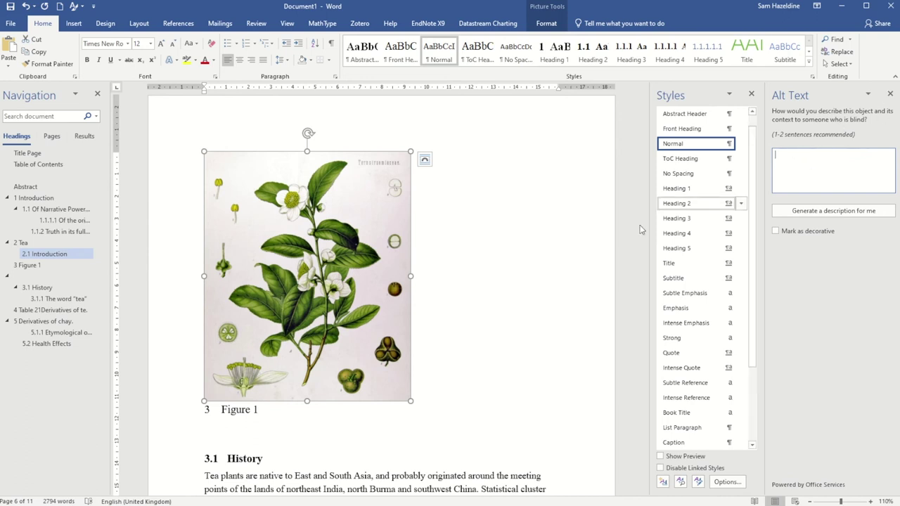
right_click(345, 305)
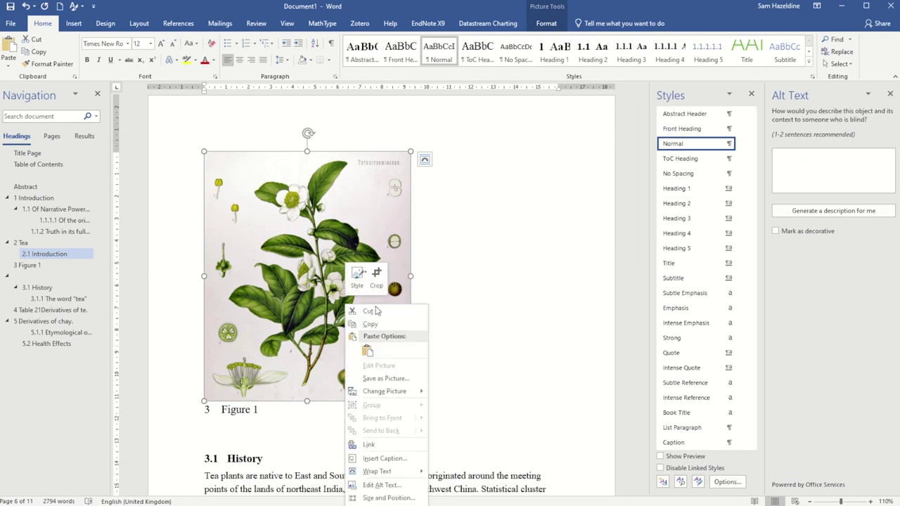
Change the tea plant picture's wrapping from Square to In Line with Text, above its Figure 1 caption.
mouse_move(386, 472)
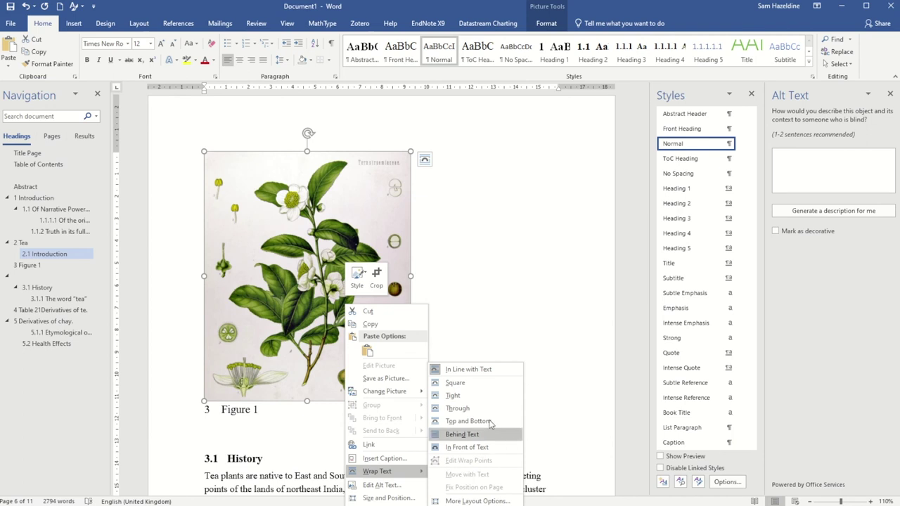
click(501, 383)
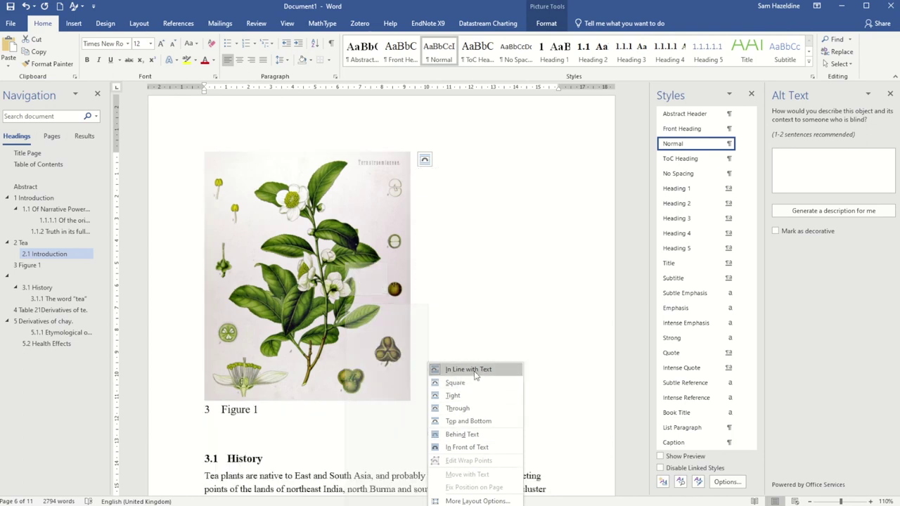
click(482, 371)
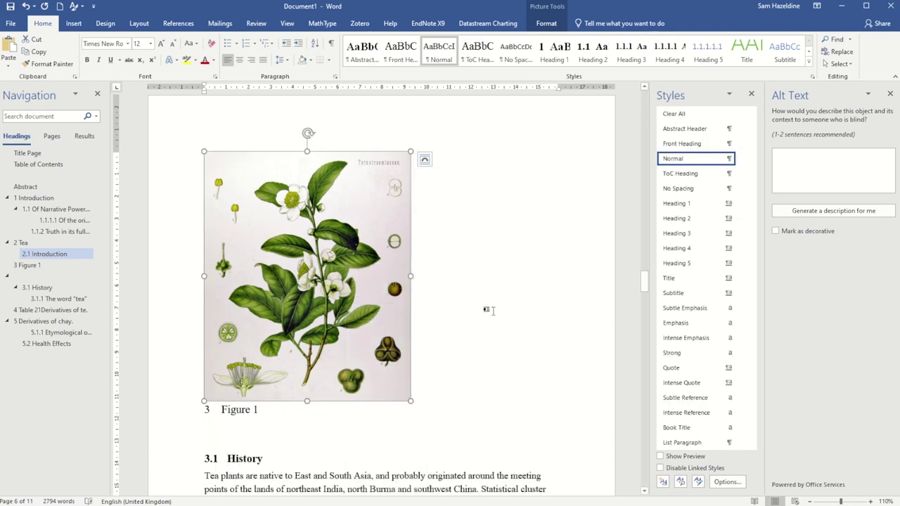
scroll(492, 311, up, 3)
scroll(495, 311, down, 10)
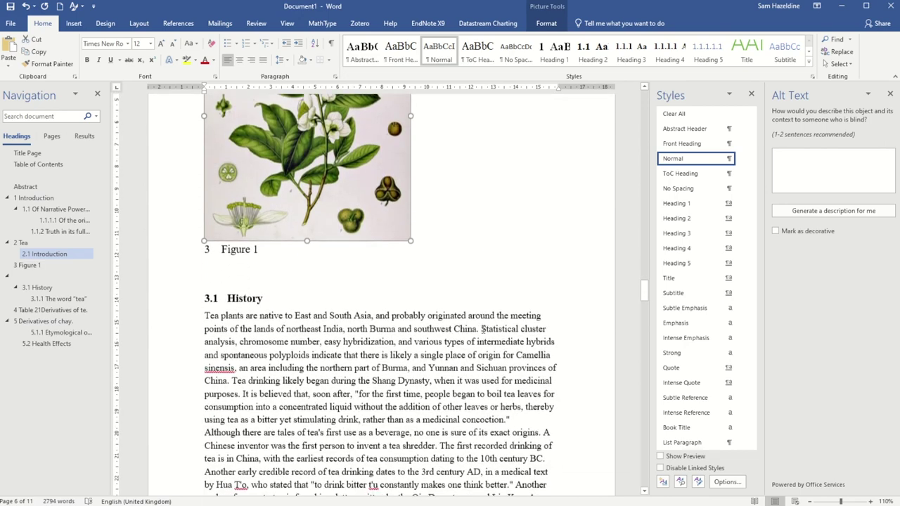
scroll(482, 330, down, 15)
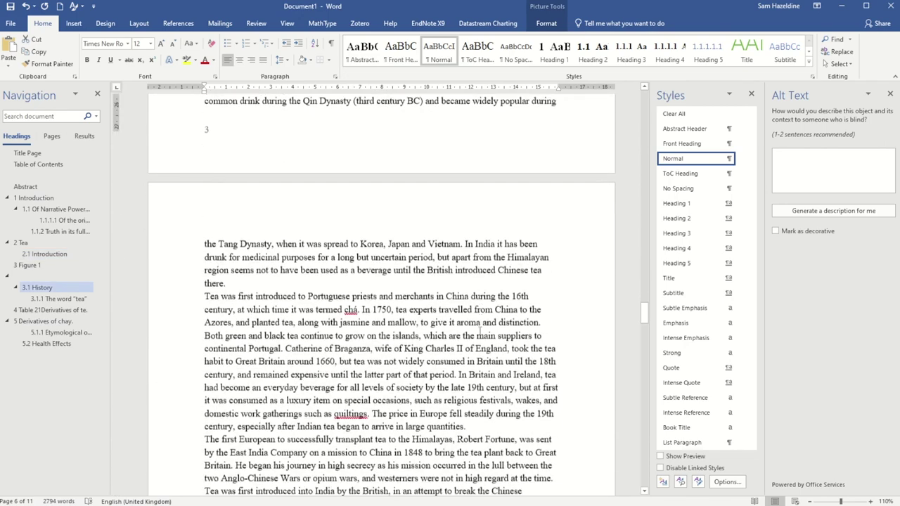
scroll(479, 331, up, 20)
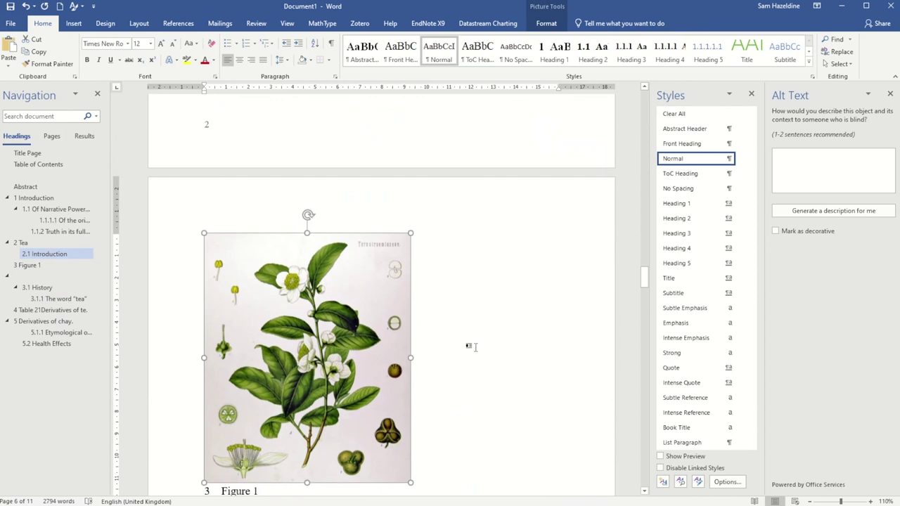
scroll(475, 347, down, 2)
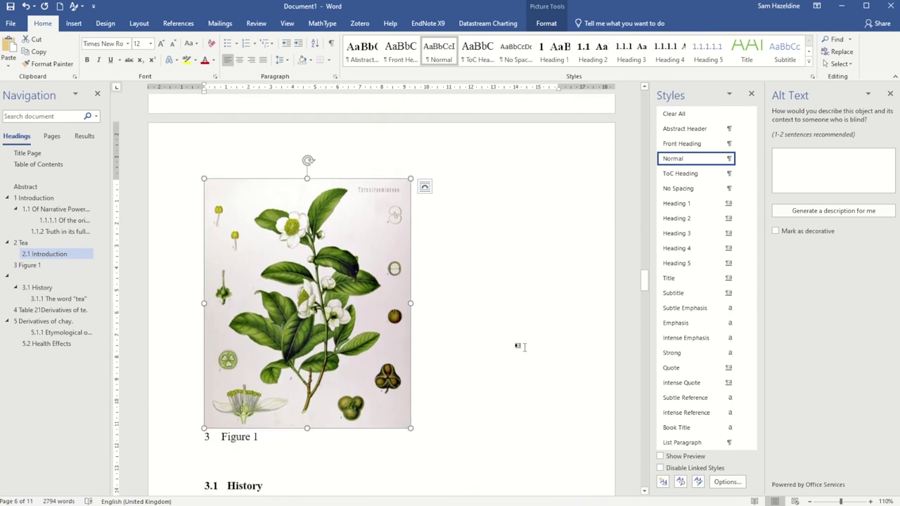
scroll(521, 348, up, 12)
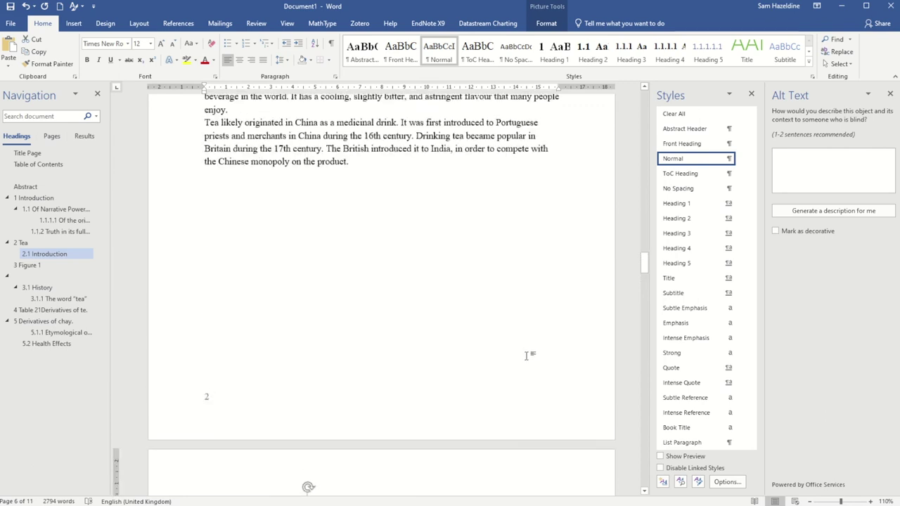
scroll(529, 358, down, 3)
scroll(525, 356, up, 4)
scroll(528, 358, down, 7)
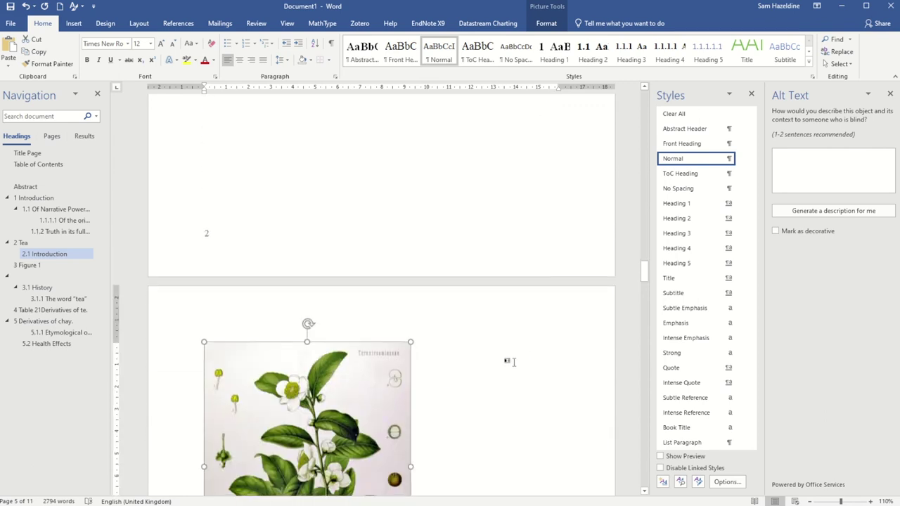
scroll(467, 380, up, 8)
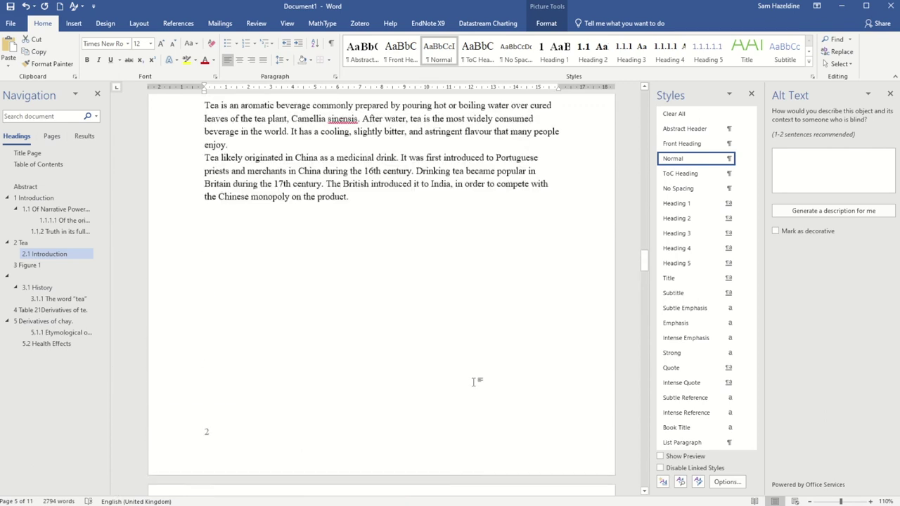
scroll(382, 260, down, 14)
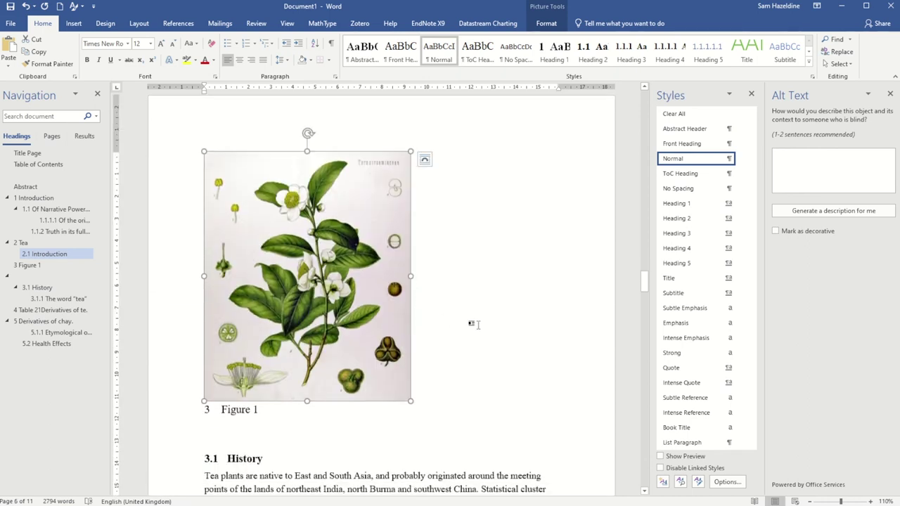
scroll(477, 325, down, 8)
scroll(476, 331, up, 11)
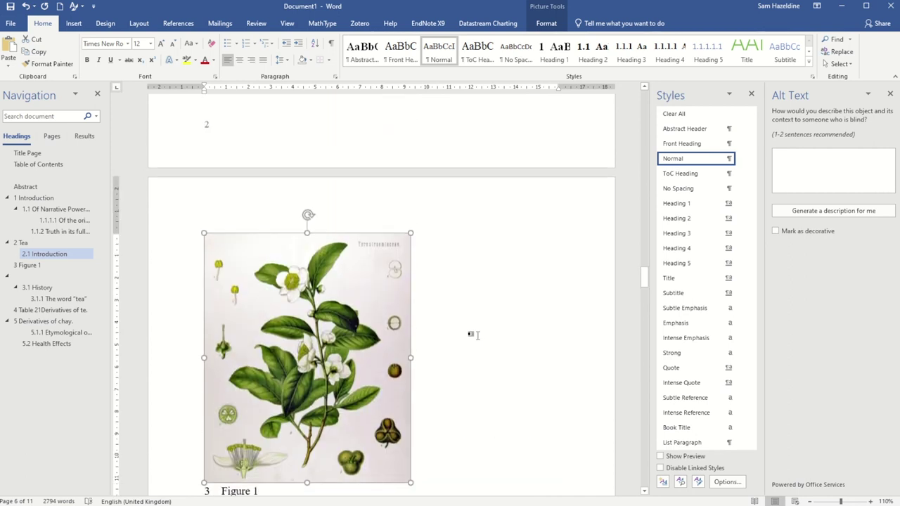
scroll(477, 335, up, 9)
scroll(475, 338, down, 5)
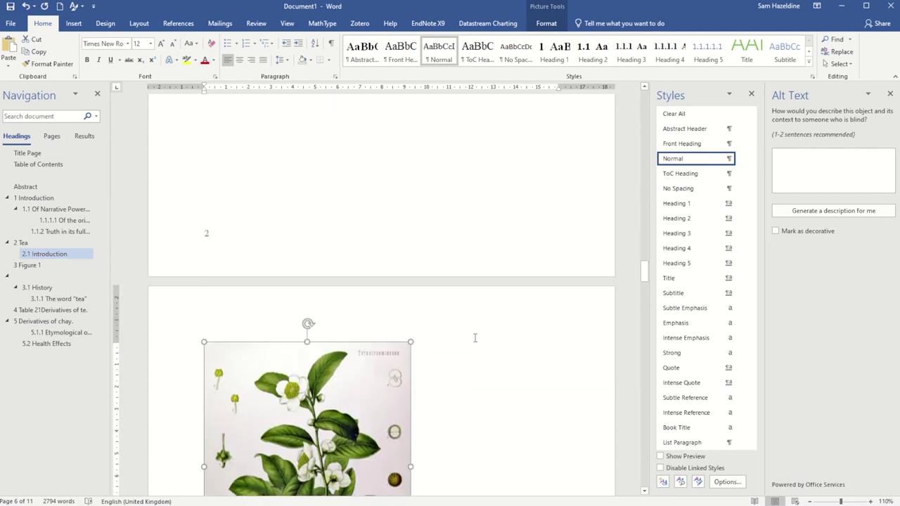
scroll(474, 338, down, 1)
scroll(477, 341, down, 2)
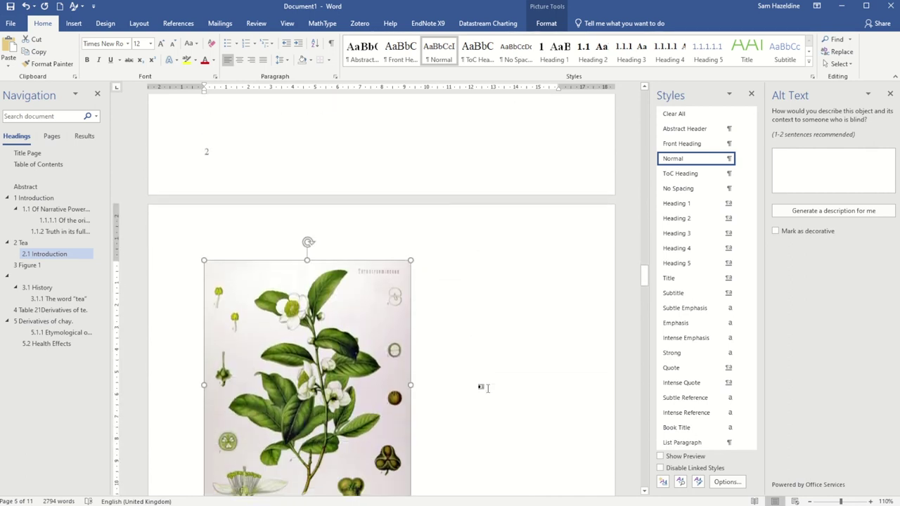
scroll(487, 388, up, 12)
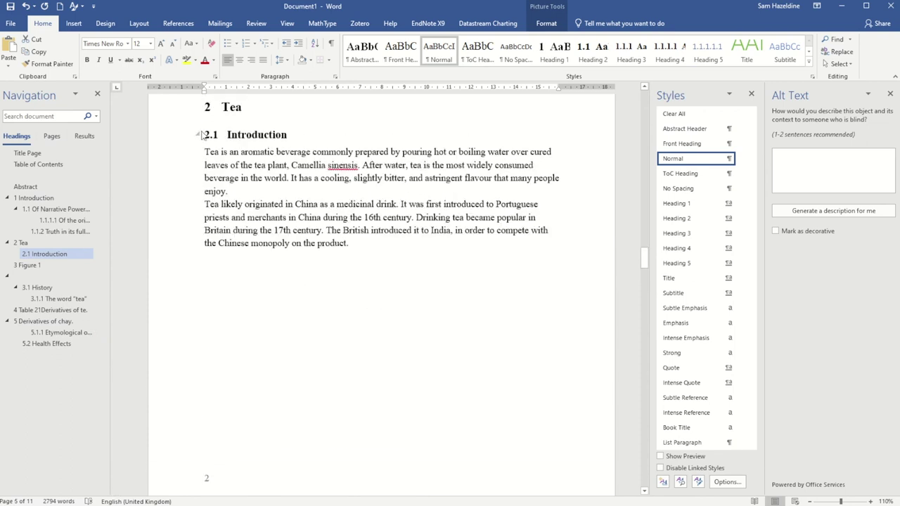
drag(228, 134, 426, 400)
scroll(427, 400, down, 13)
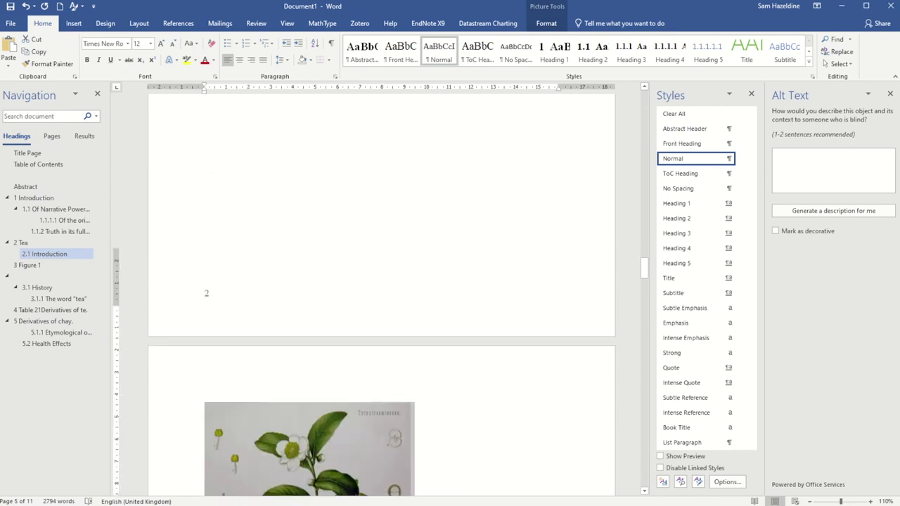
shift+click(430, 404)
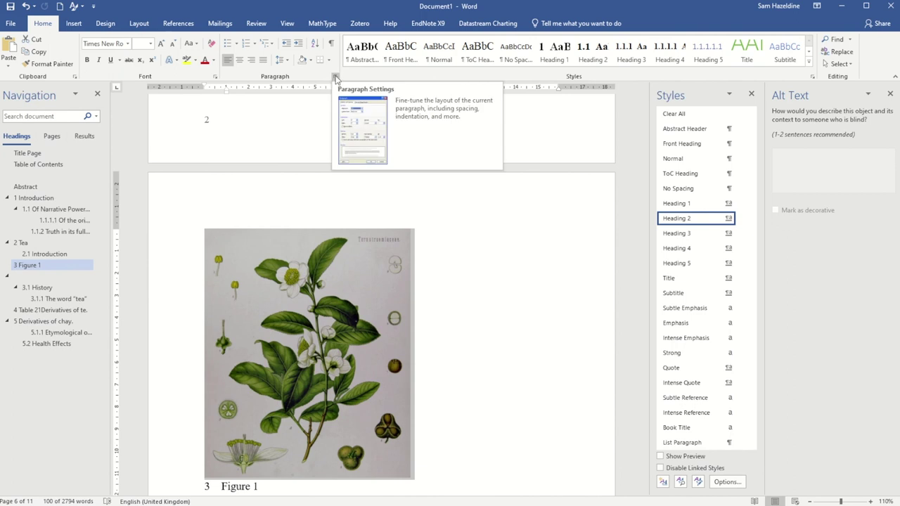
Tick Keep with next on the Paragraph dialog's Line and Page Breaks options for the figure.
click(335, 77)
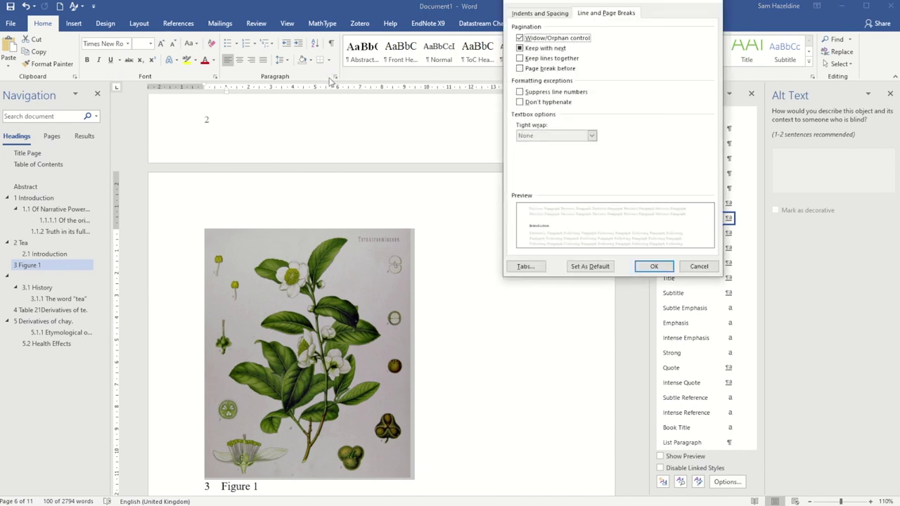
click(597, 16)
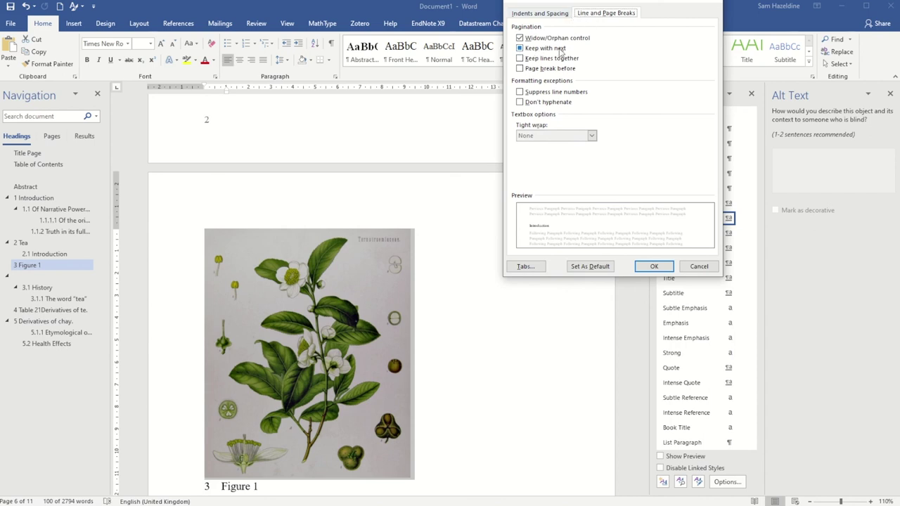
click(560, 49)
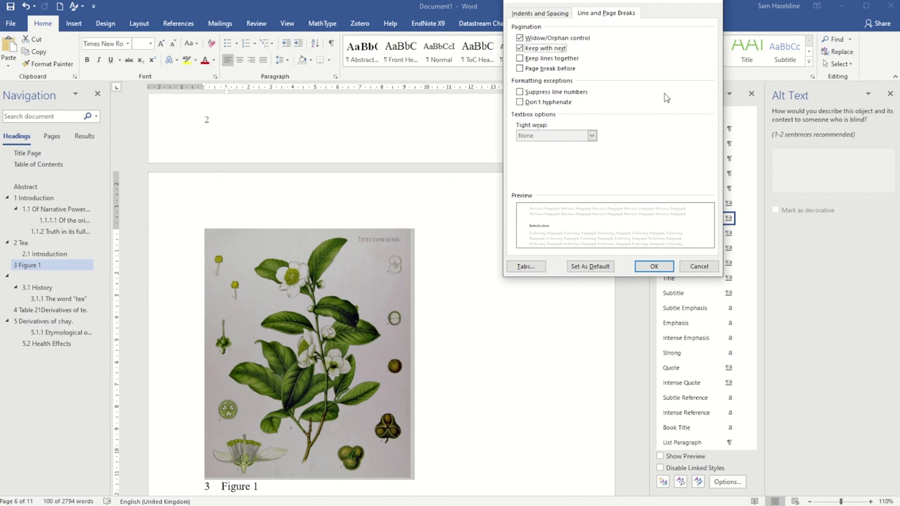